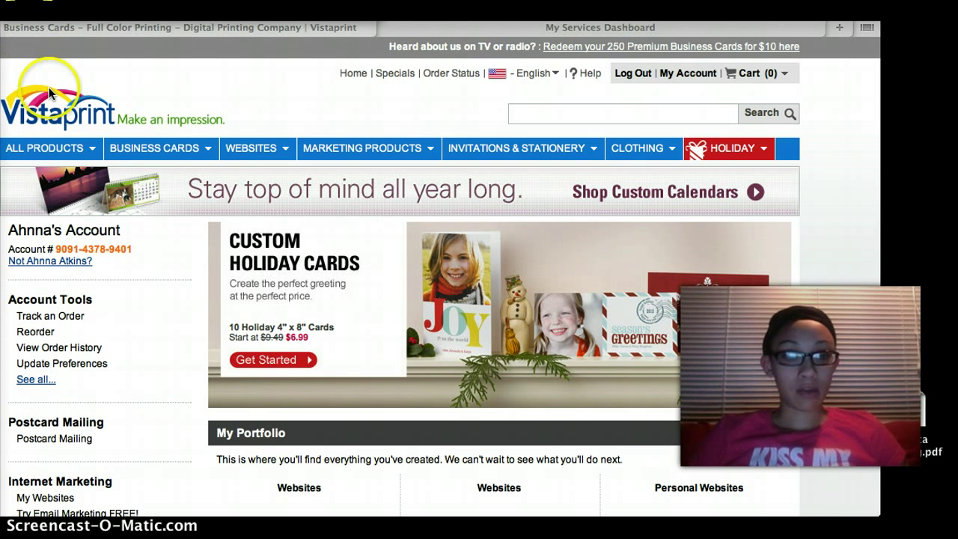
Go to Vistaprint's Free Websites page and view the Basic $4.99, Standard $14.99 and Premium $24.99 pricing
click(58, 118)
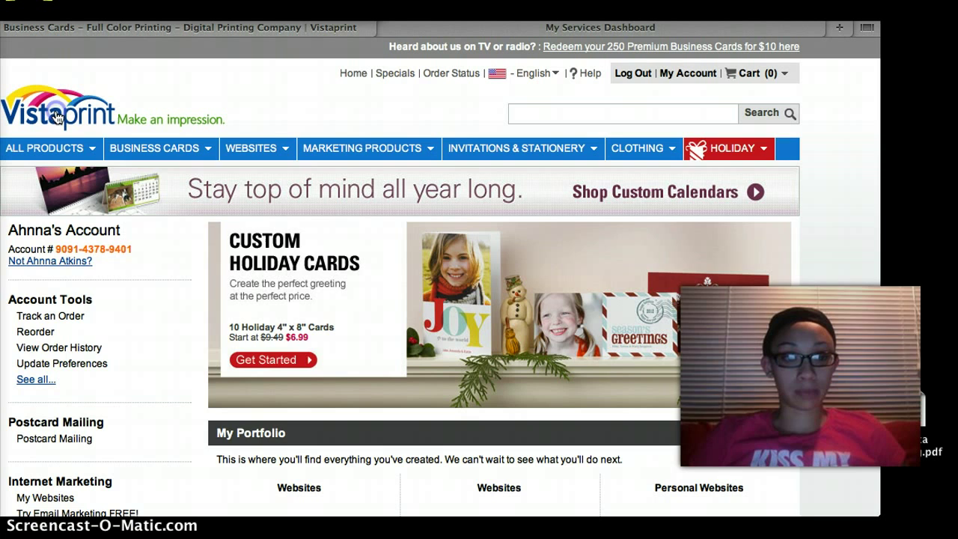
mouse_move(255, 155)
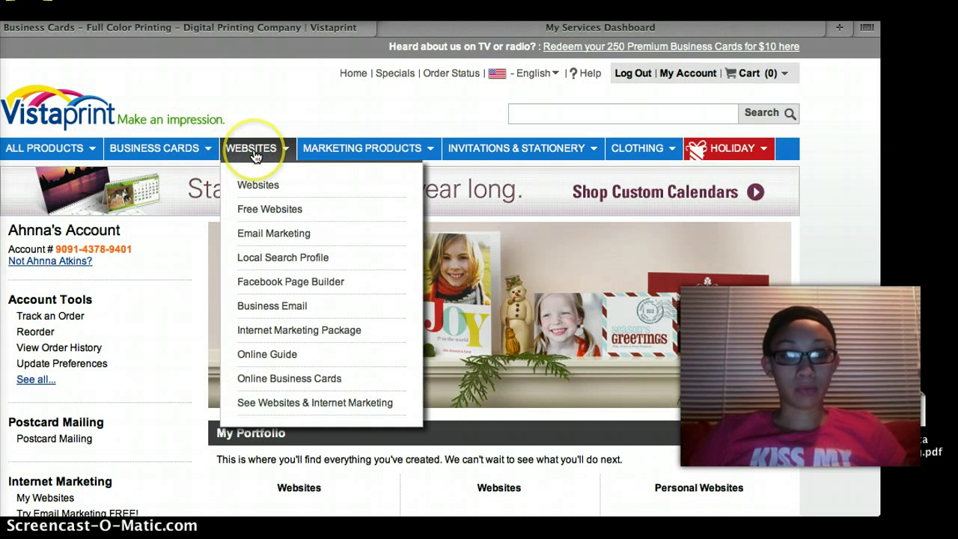
click(267, 210)
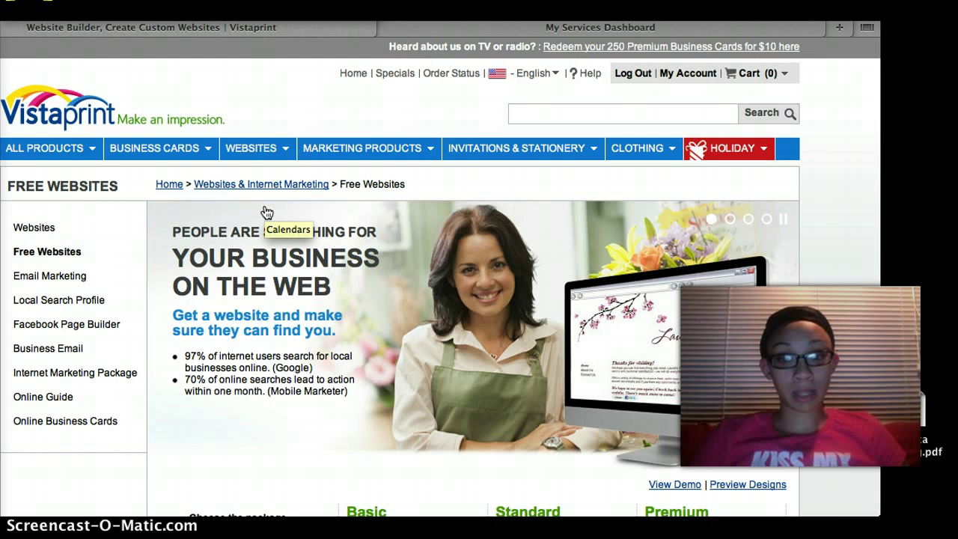
scroll(266, 213, down, 10)
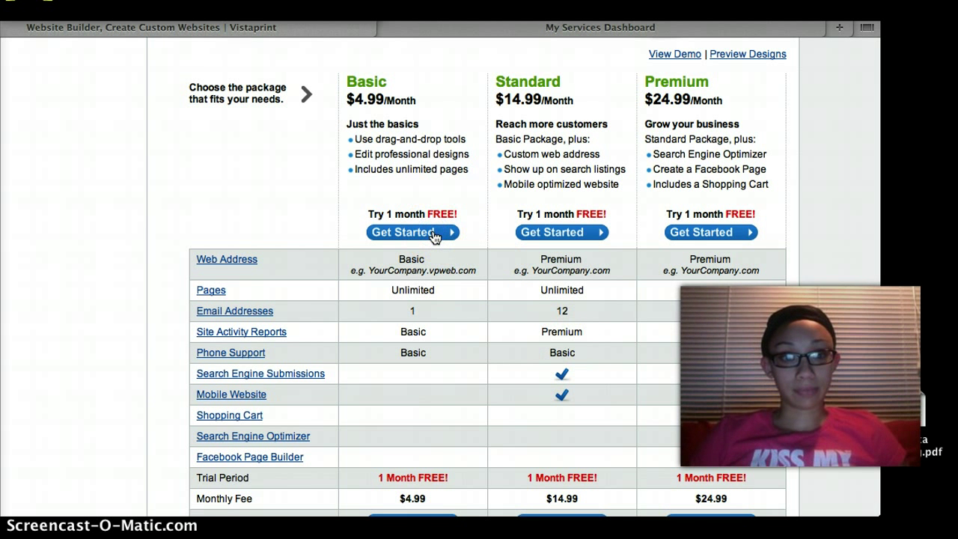
Start a Basic package order, try the domain 'mca-totalsuccess', then skip the domain step and continue
click(434, 235)
scroll(435, 237, down, 3)
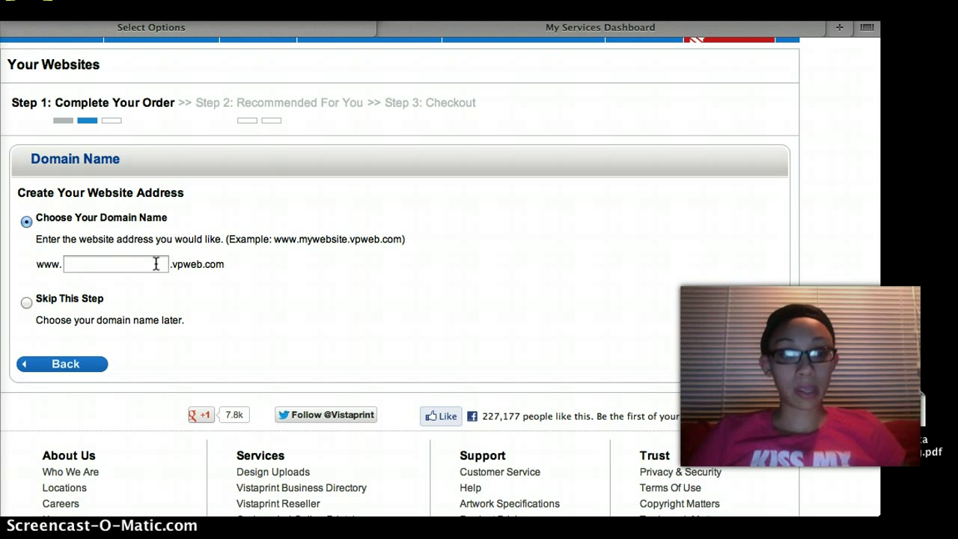
click(27, 302)
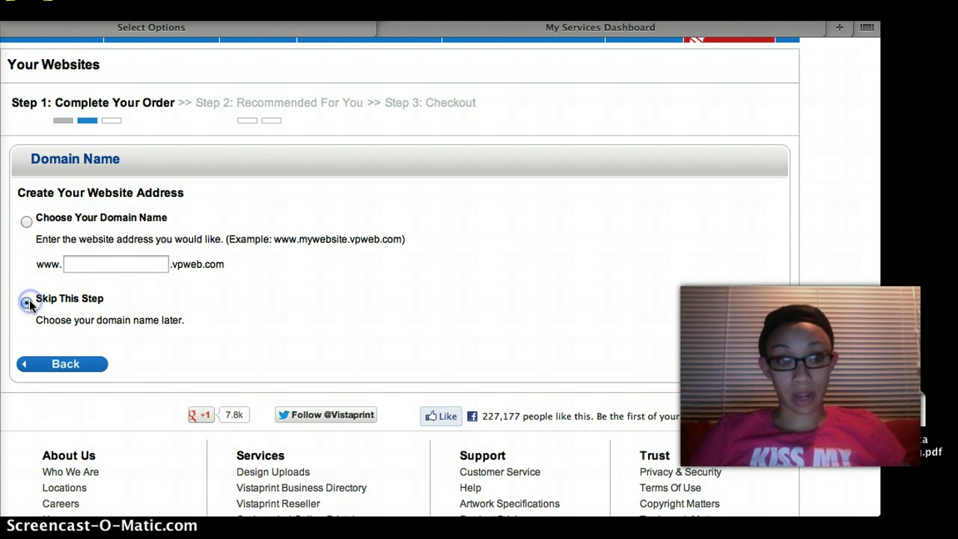
click(100, 263)
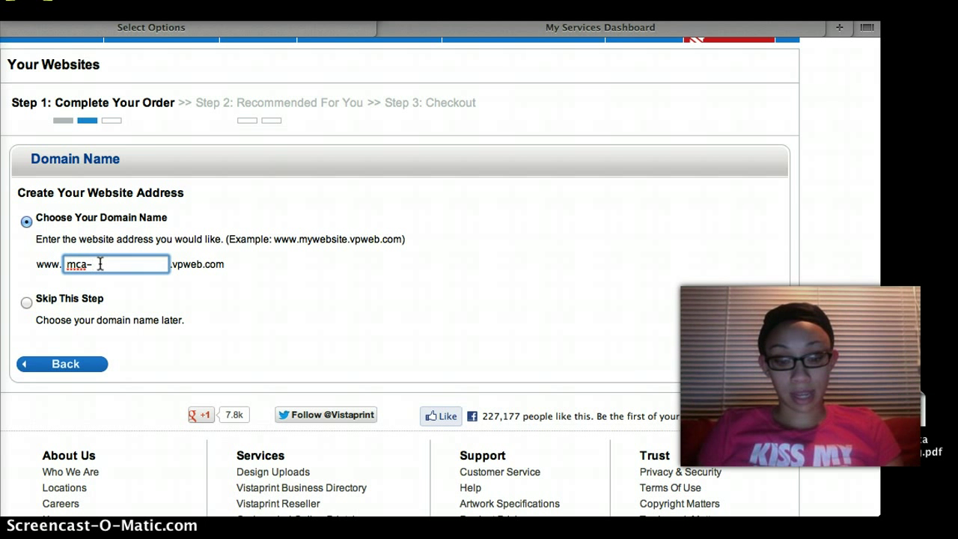
text(mca-totalsuc)
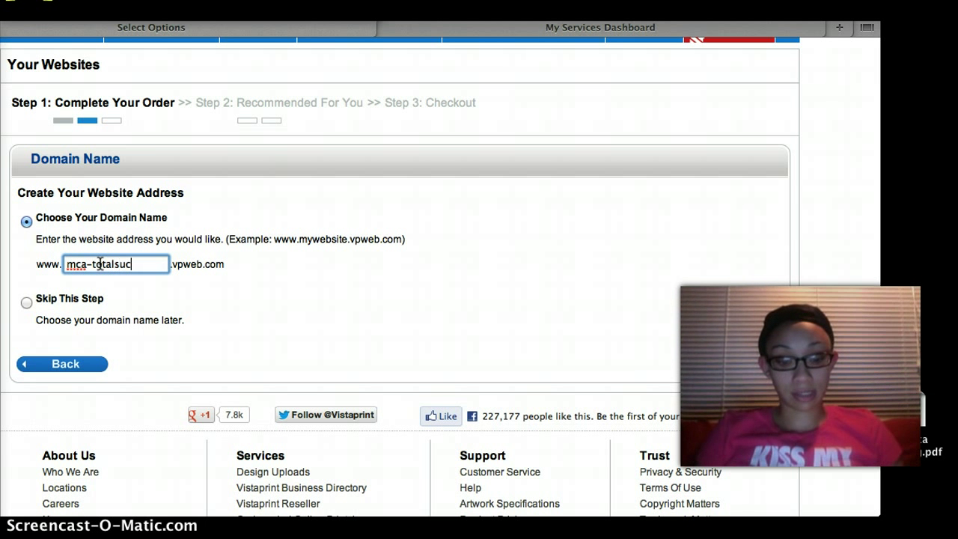
text(ces)
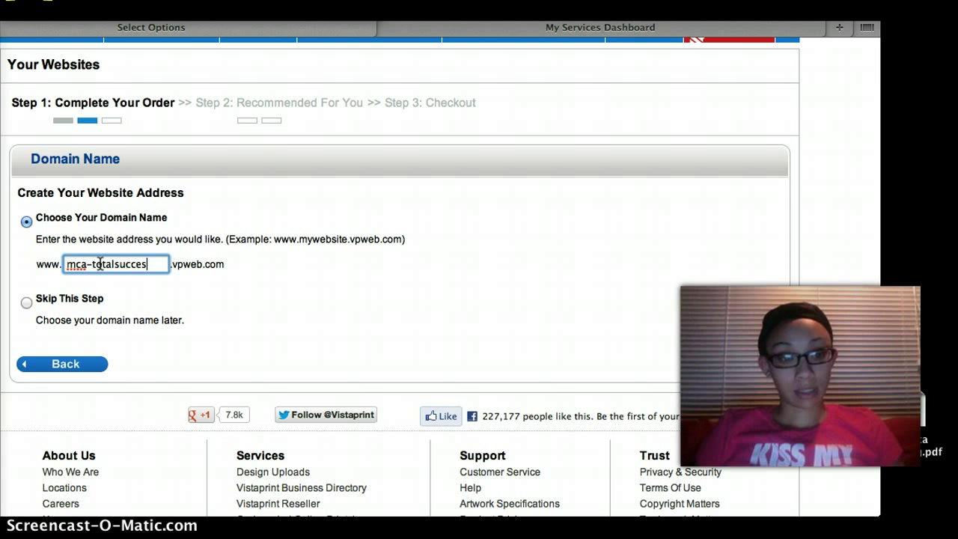
text(s)
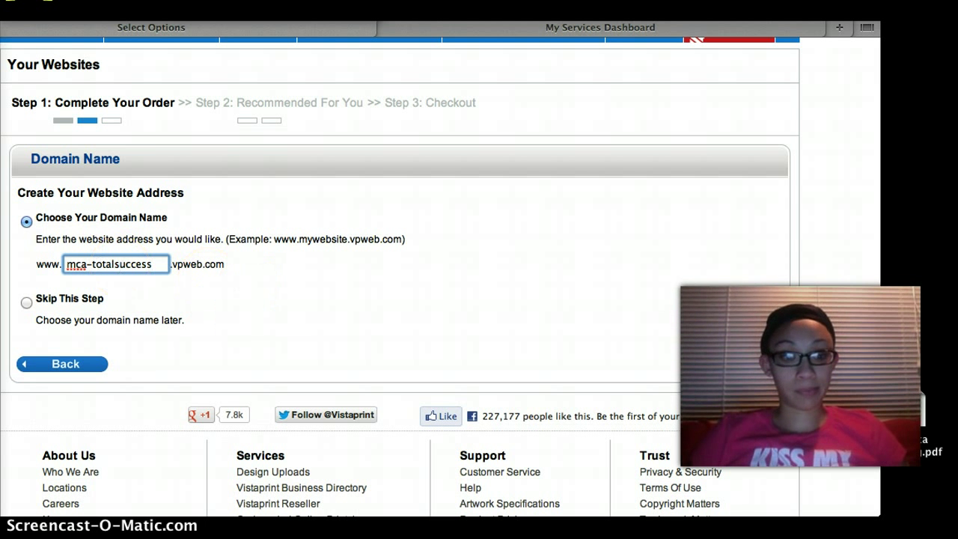
click(26, 302)
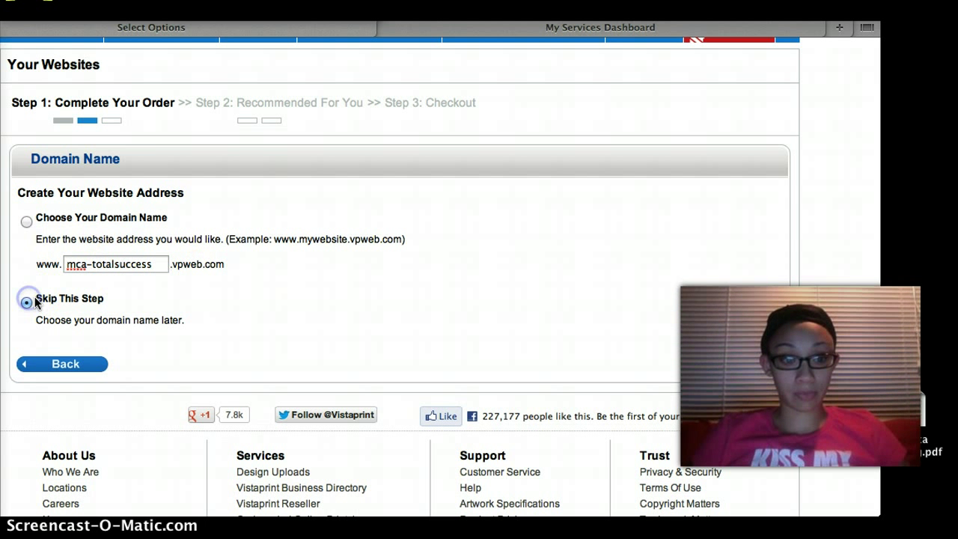
click(755, 368)
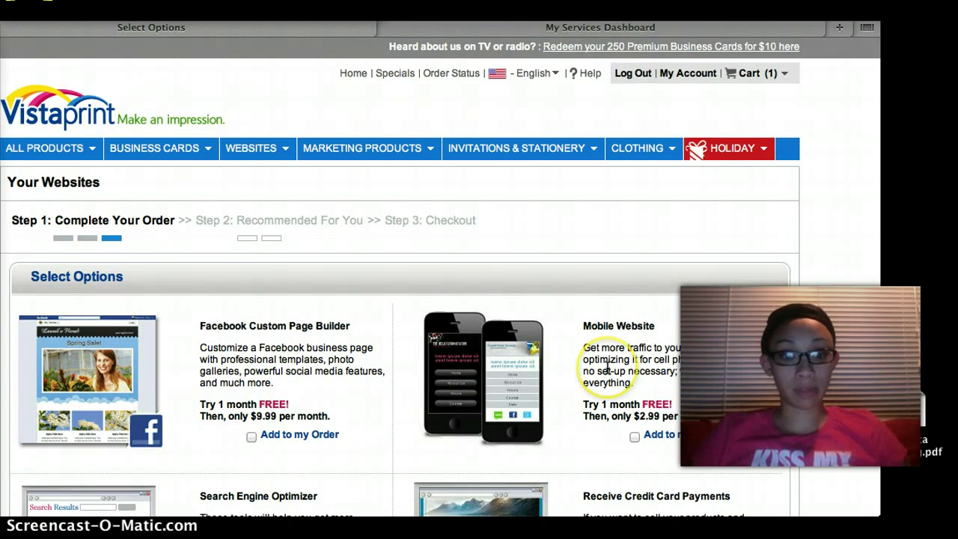
Pass the Select Options add-ons, Facebook Custom Page Builder and Mobile Website, without adding any
scroll(607, 365, down, 5)
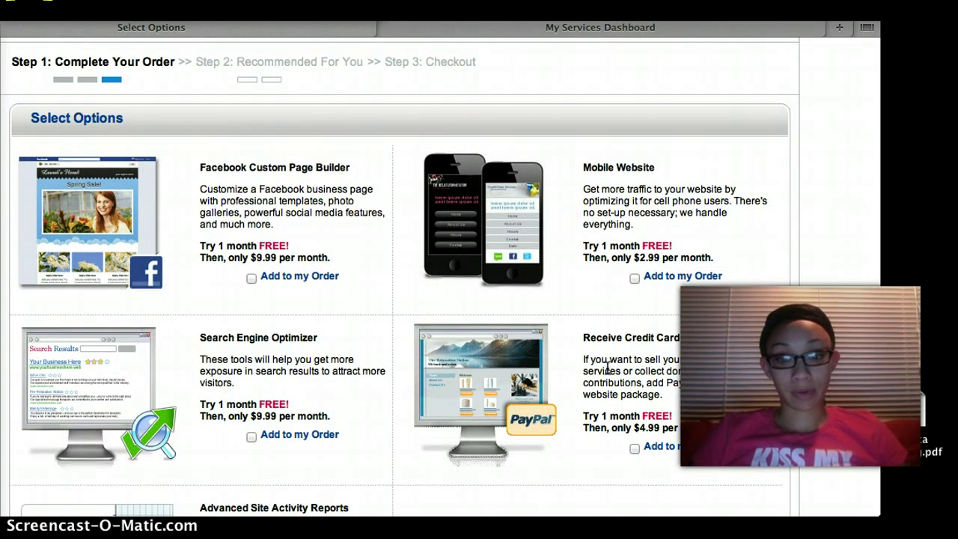
scroll(608, 368, down, 2)
click(601, 198)
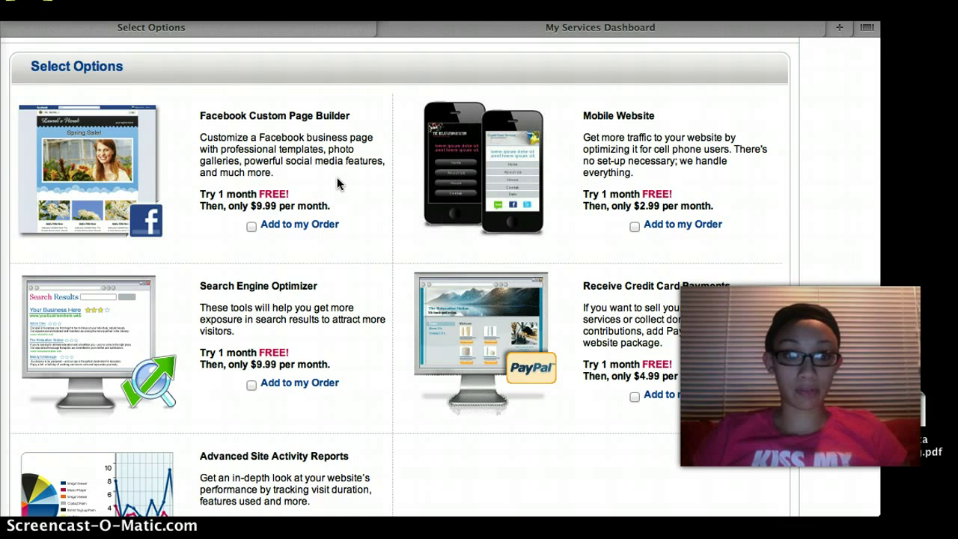
click(406, 421)
scroll(411, 423, down, 3)
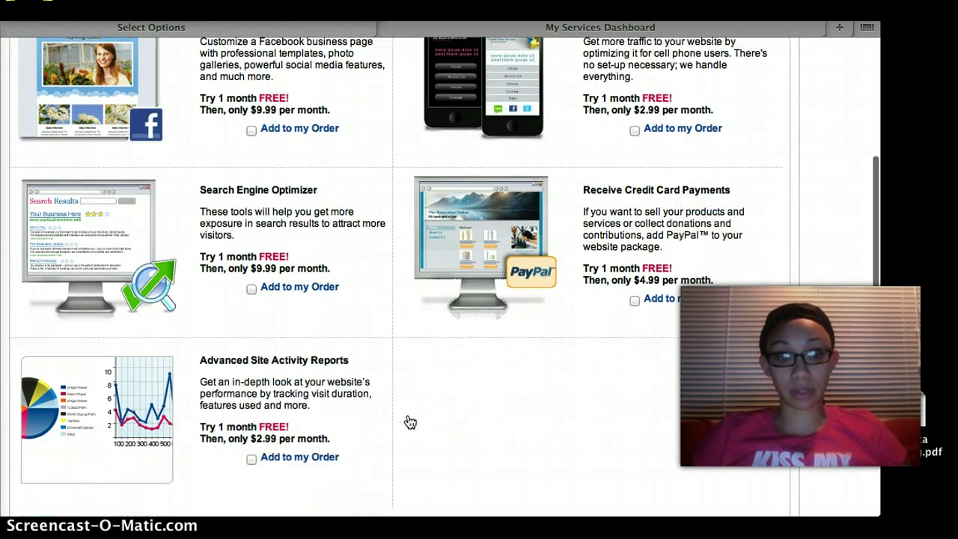
scroll(409, 422, down, 3)
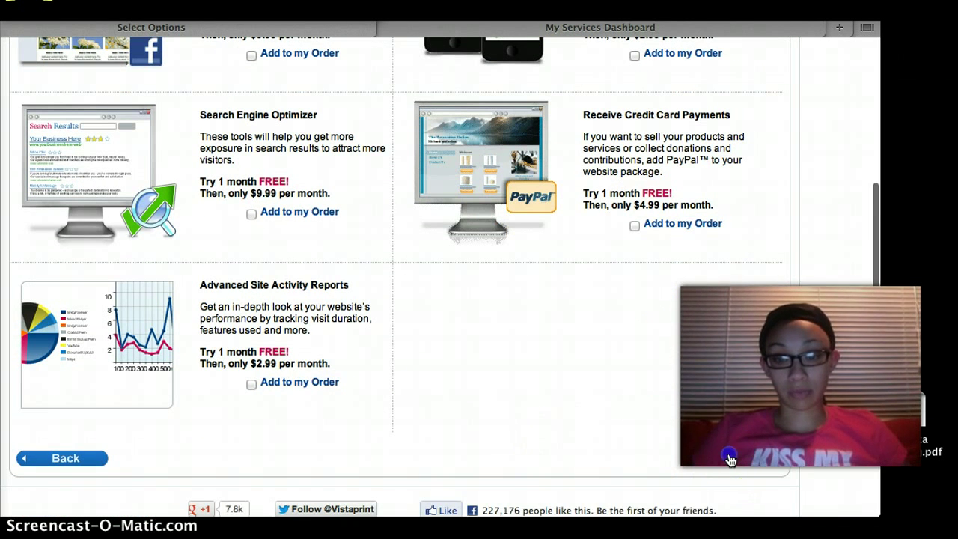
click(731, 460)
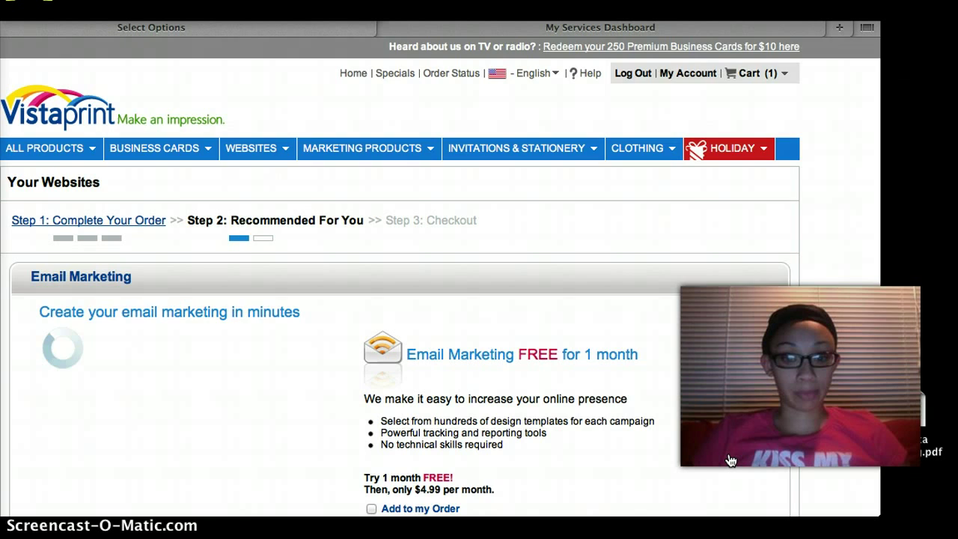
Decline the Email Marketing and Local Search Profile offers to reach a cart holding the free Basic Package
scroll(731, 460, down, 5)
click(659, 364)
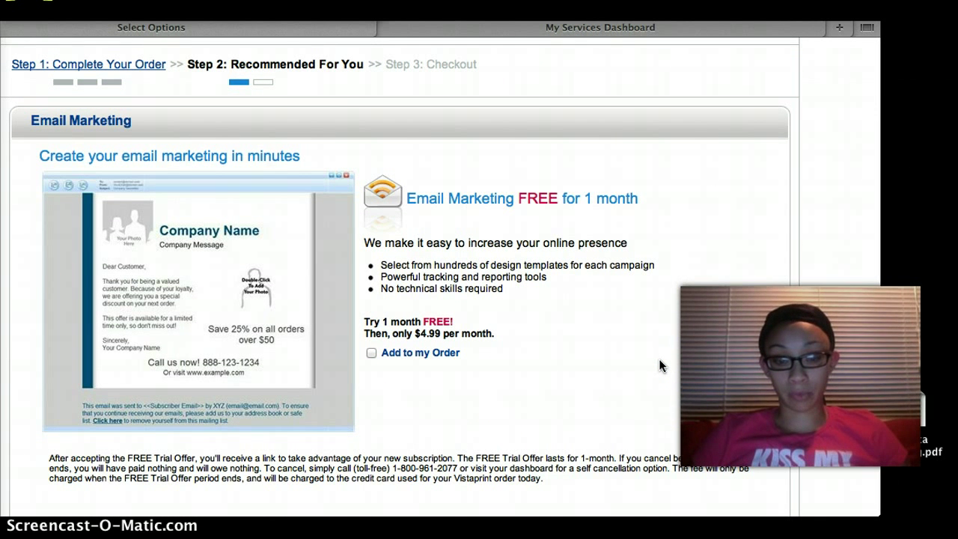
scroll(659, 359, down, 5)
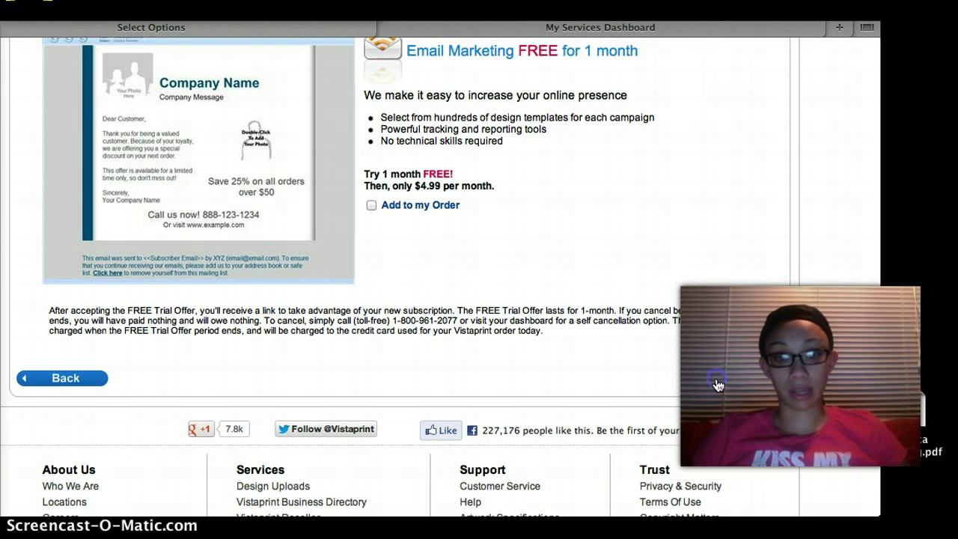
scroll(700, 379, down, 5)
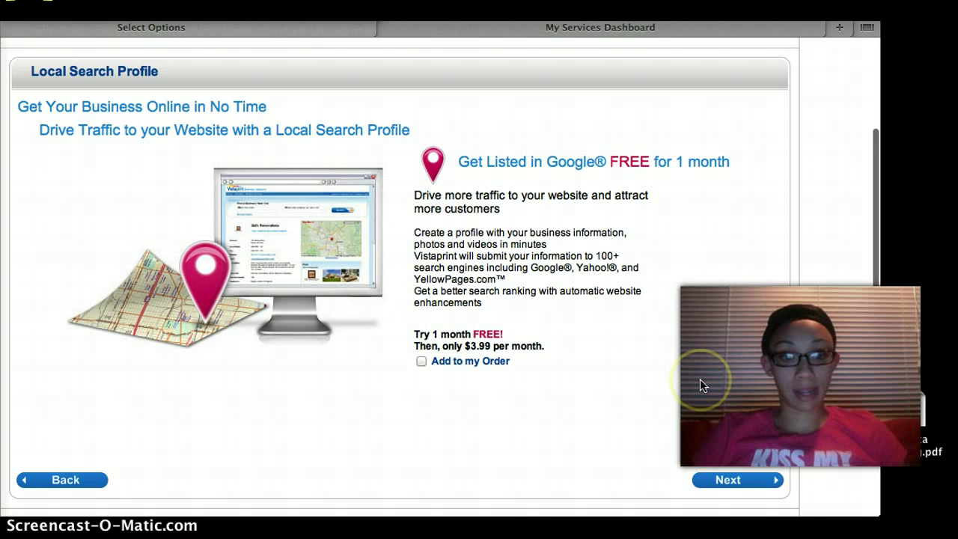
scroll(700, 378, down, 2)
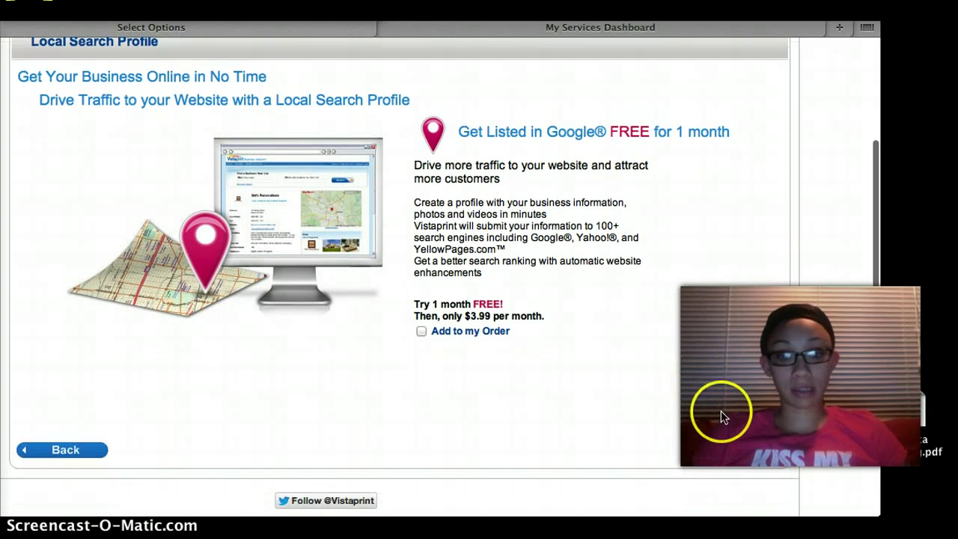
click(739, 455)
scroll(707, 416, down, 3)
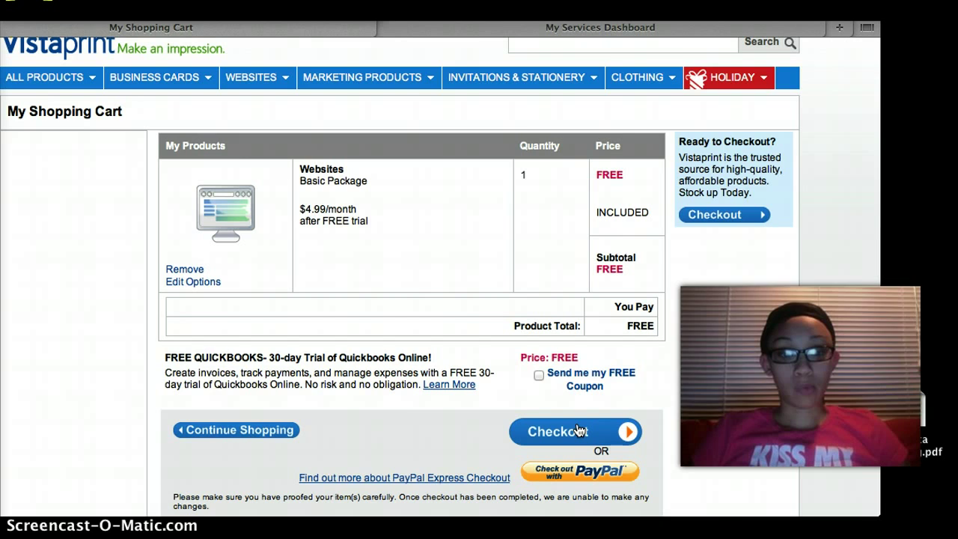
Switch to the My Services Dashboard tab and bring up the Motor Club of America Website Dashboard
click(597, 30)
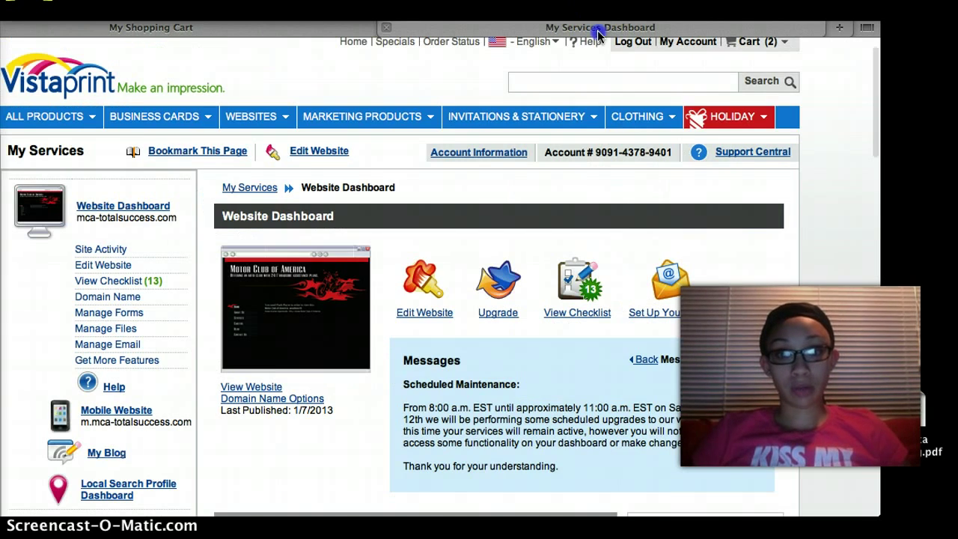
scroll(431, 318, down, 2)
scroll(433, 320, down, 1)
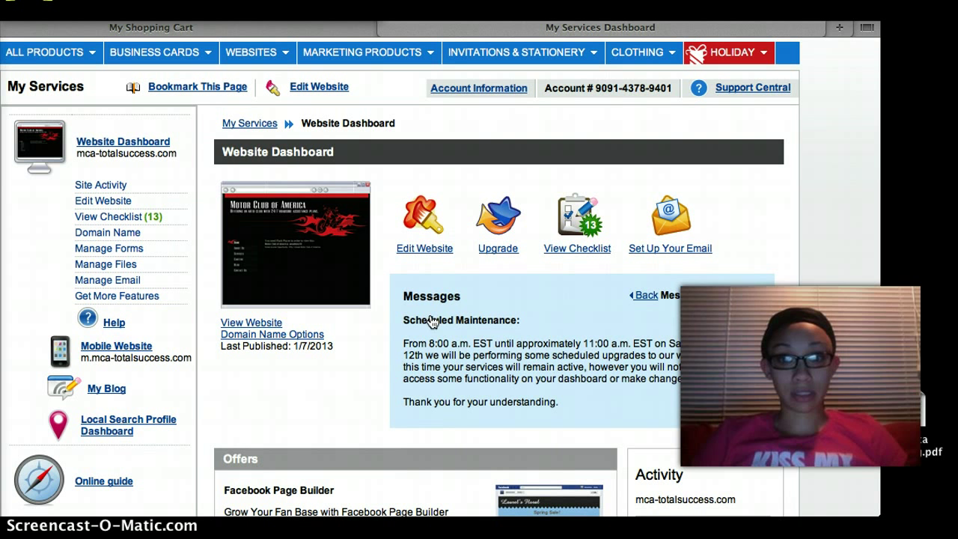
click(402, 311)
click(262, 324)
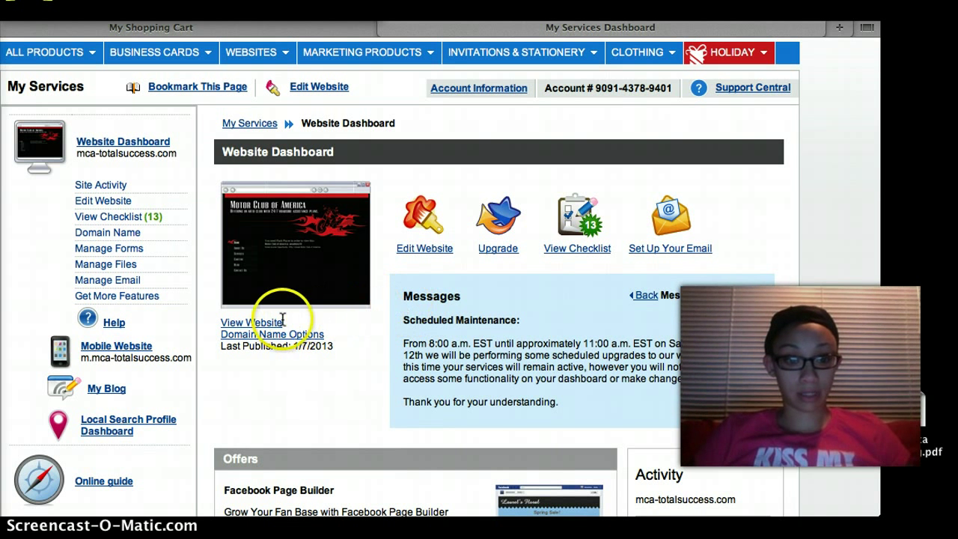
click(264, 327)
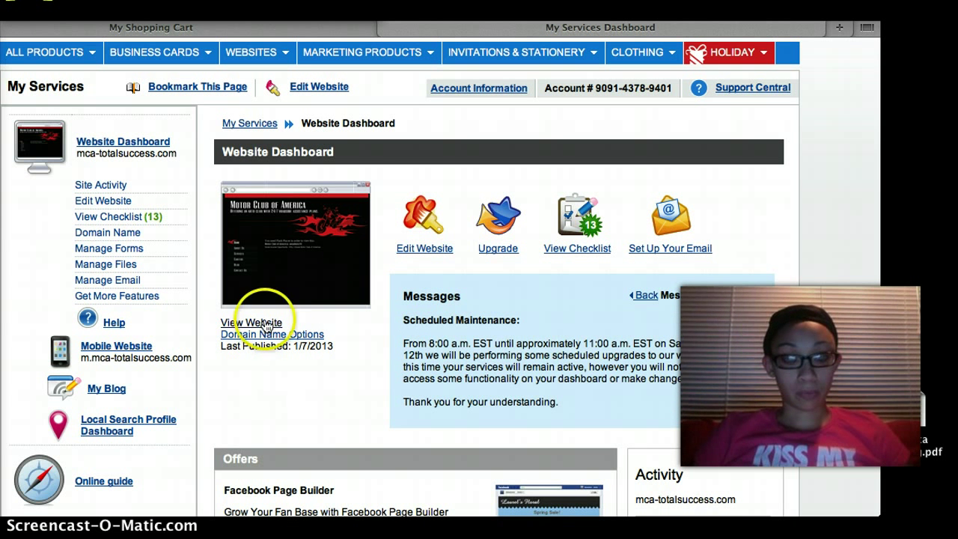
Open the Motor Club of America site in the editor and show its designs in Choose Your Design
click(425, 249)
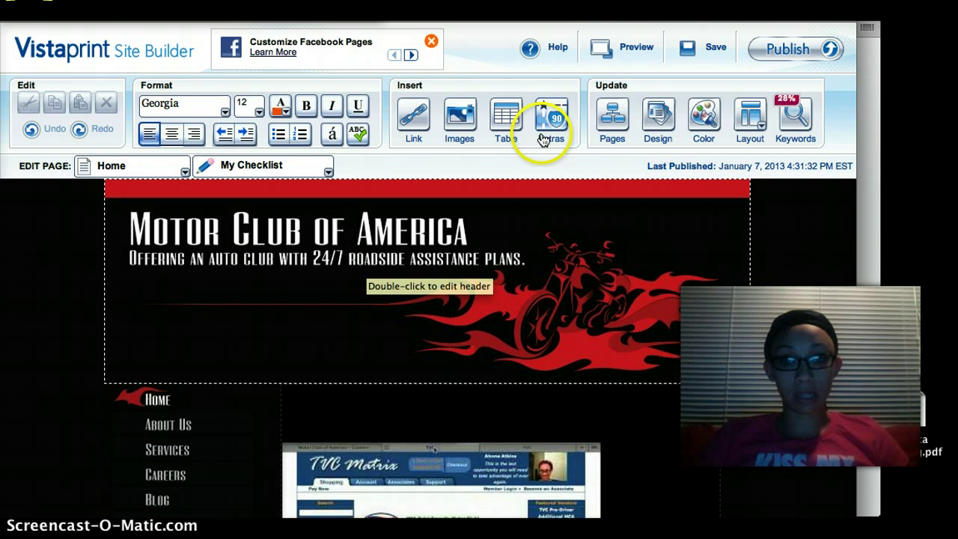
click(655, 124)
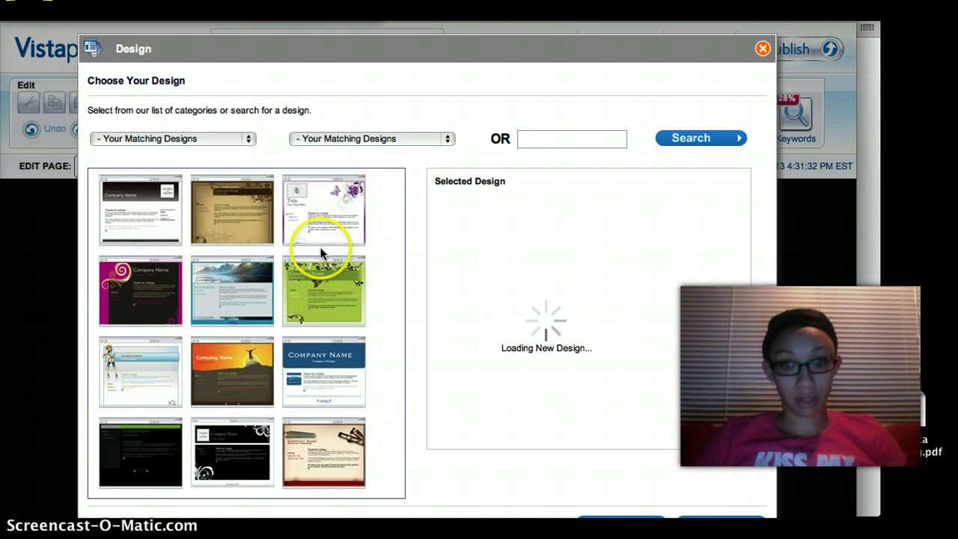
scroll(319, 323, down, 5)
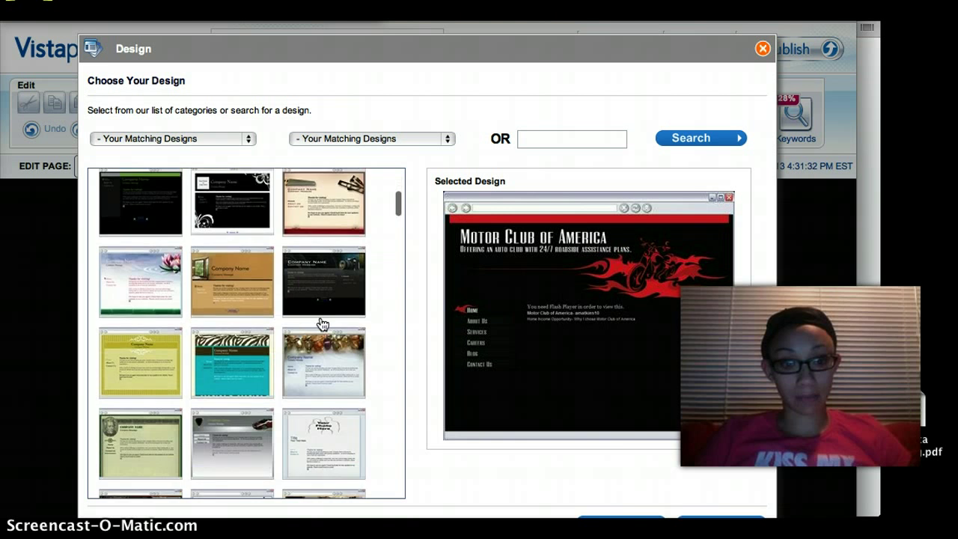
scroll(322, 323, up, 5)
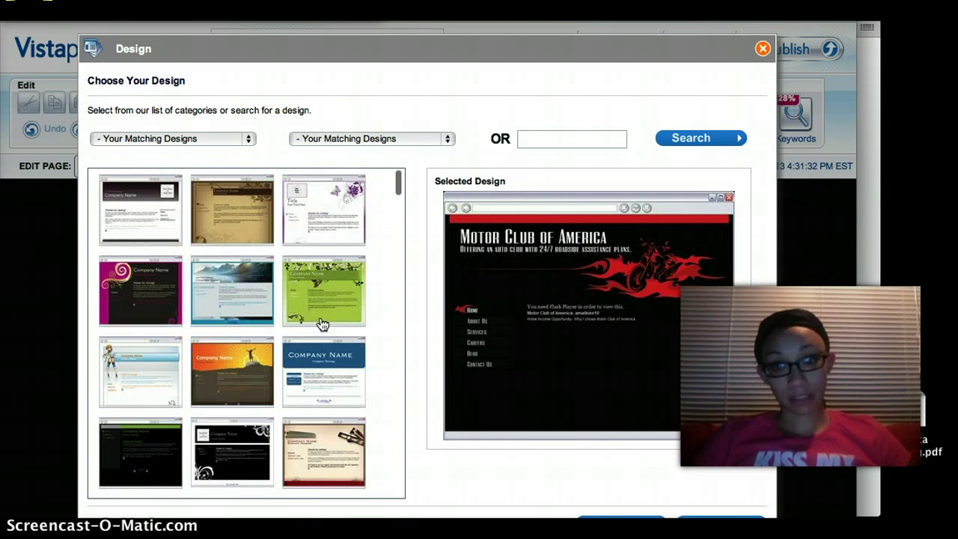
Close the Choose Your Design dialog and look over the Home page in the editor
click(761, 49)
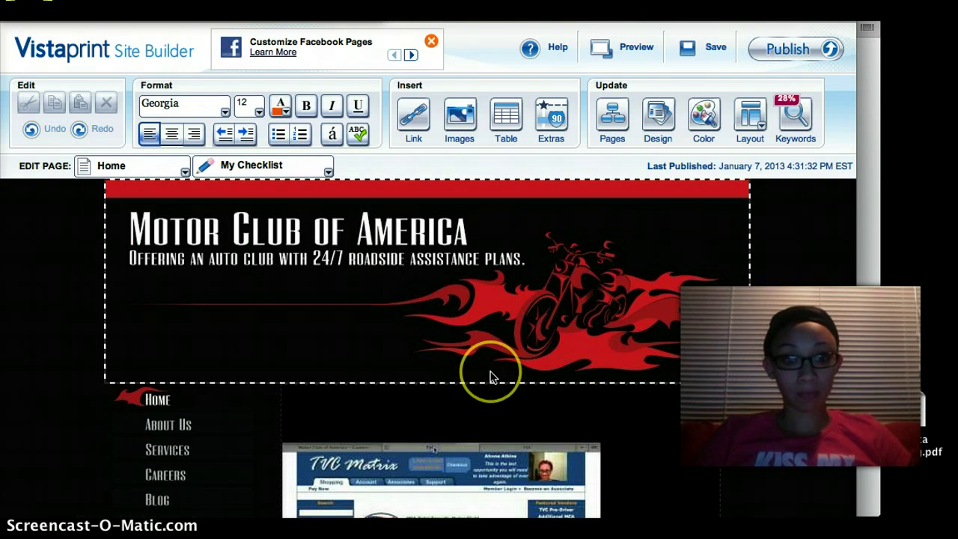
scroll(489, 377, down, 4)
scroll(492, 376, down, 1)
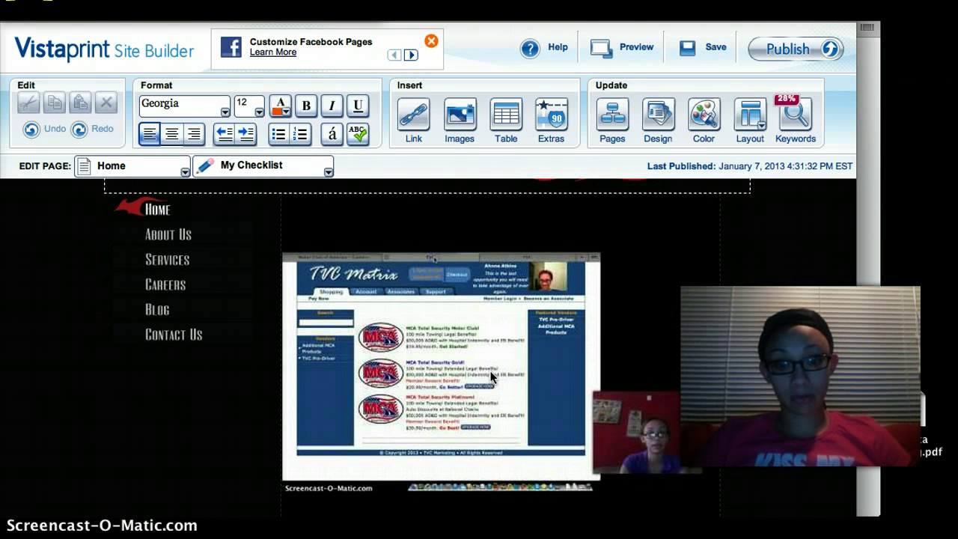
scroll(436, 363, up, 1)
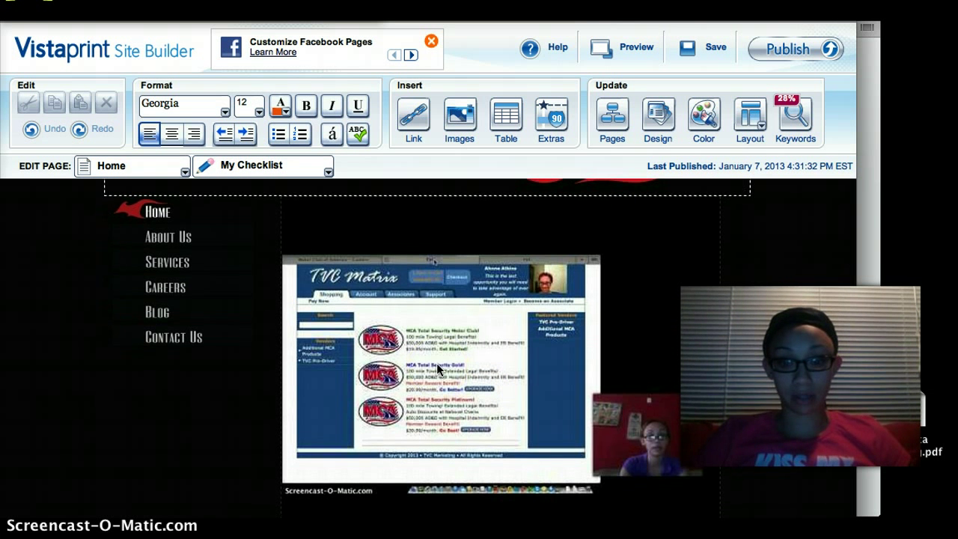
scroll(437, 389, up, 2)
Go through the About Us page to the Services page listing Emergency Road Service
click(185, 310)
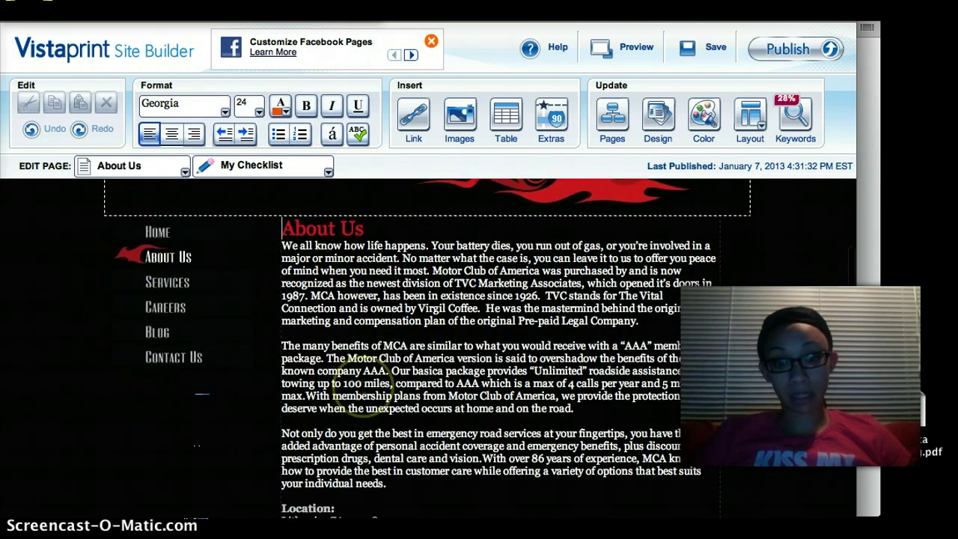
scroll(367, 378, down, 3)
scroll(367, 378, up, 2)
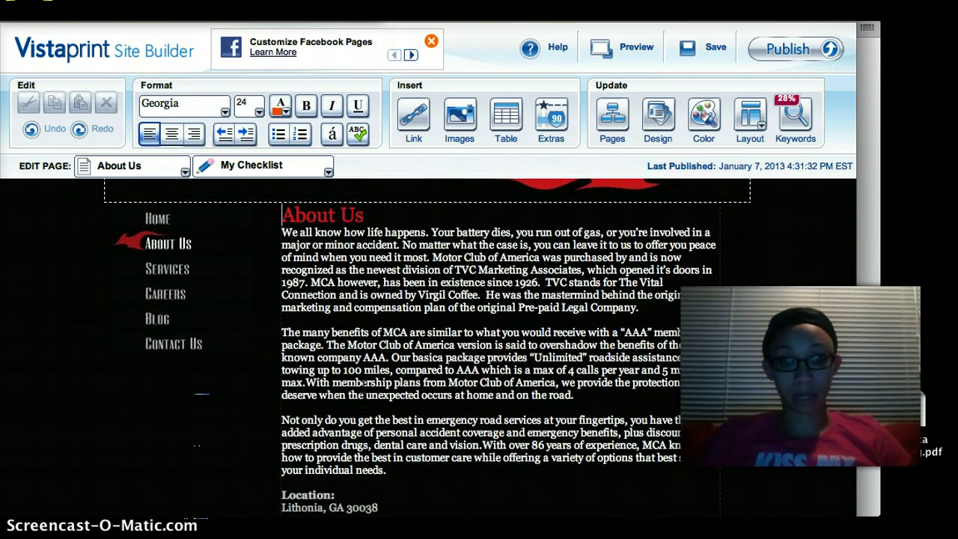
click(167, 268)
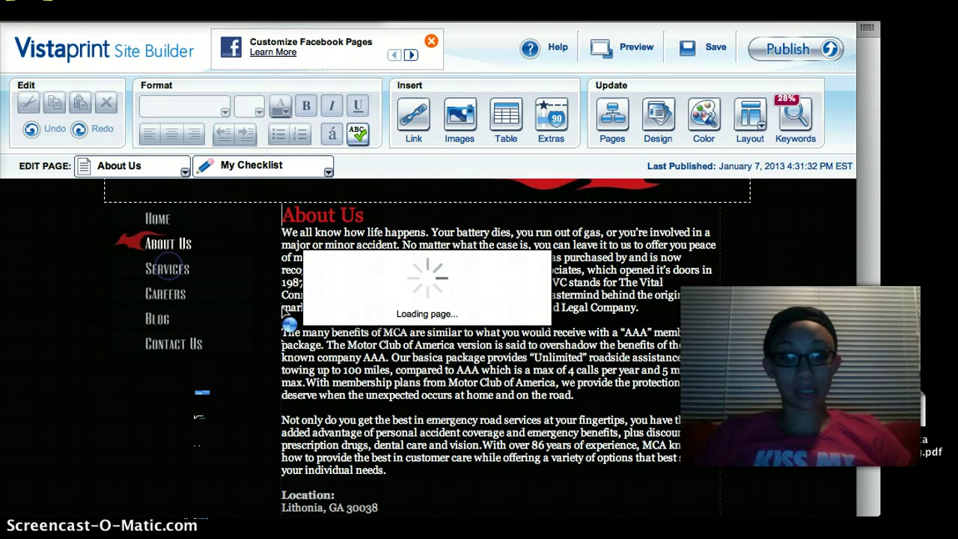
scroll(323, 434, down, 2)
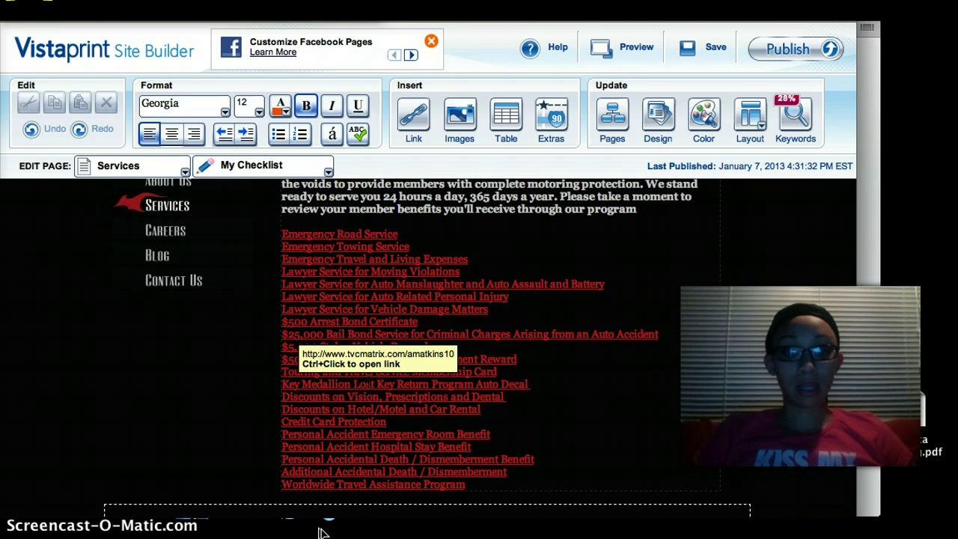
Open the Careers page and click into its Introduction, opening paragraph and 'Why a career with MCA?' text
click(184, 243)
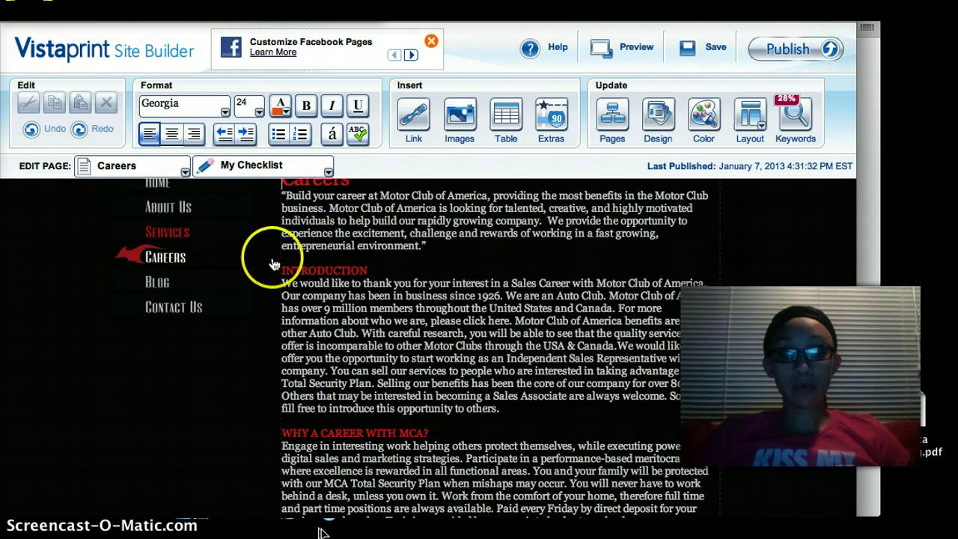
scroll(321, 277, up, 1)
scroll(320, 532, down, 2)
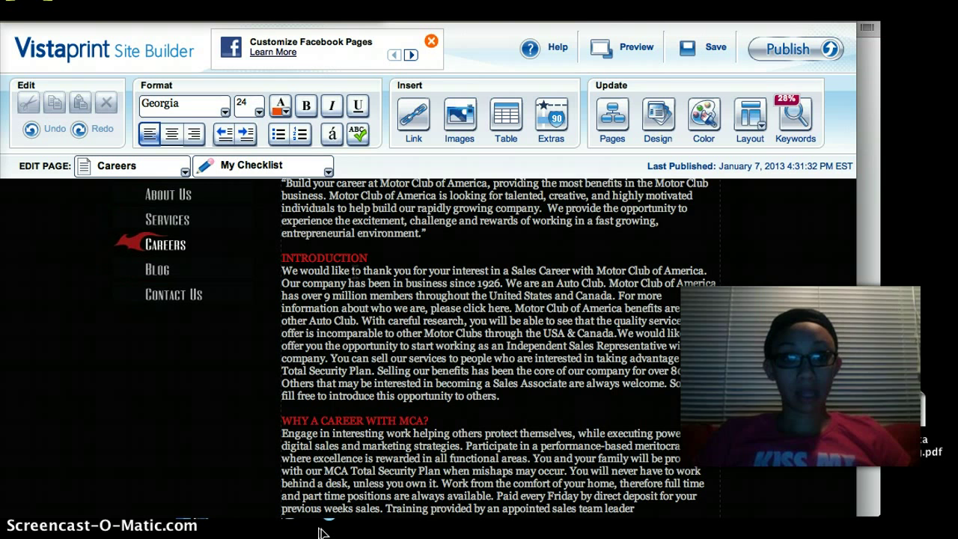
scroll(320, 532, up, 1)
click(334, 247)
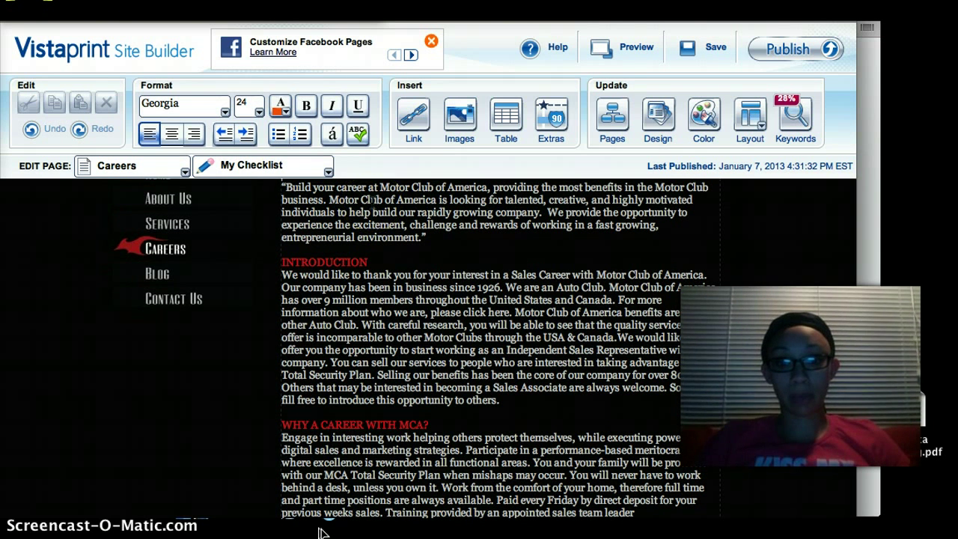
click(434, 206)
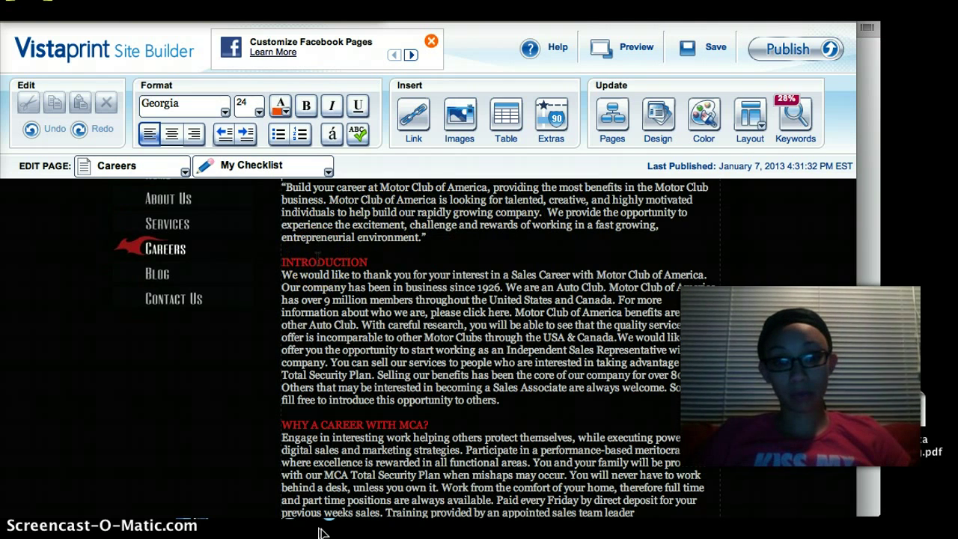
scroll(322, 284, down, 4)
click(314, 283)
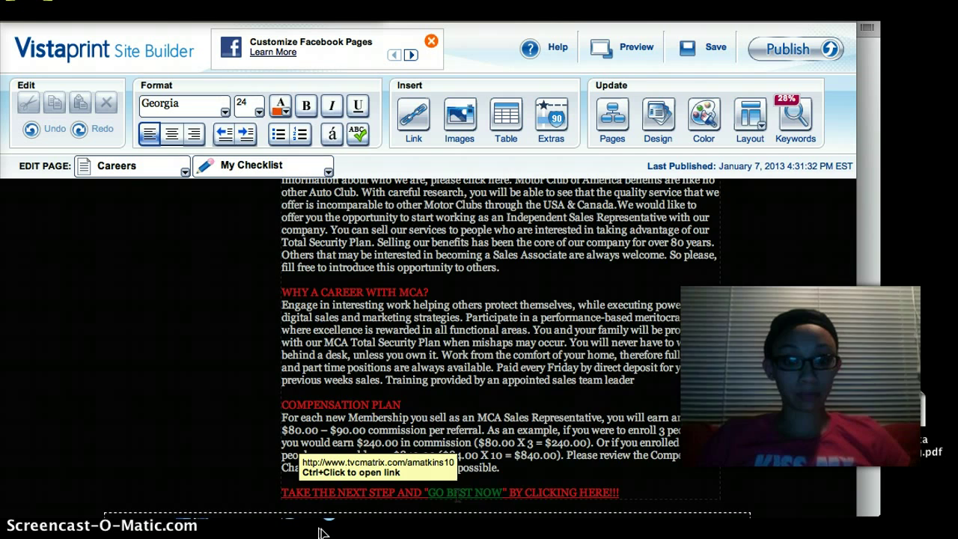
scroll(457, 498, up, 5)
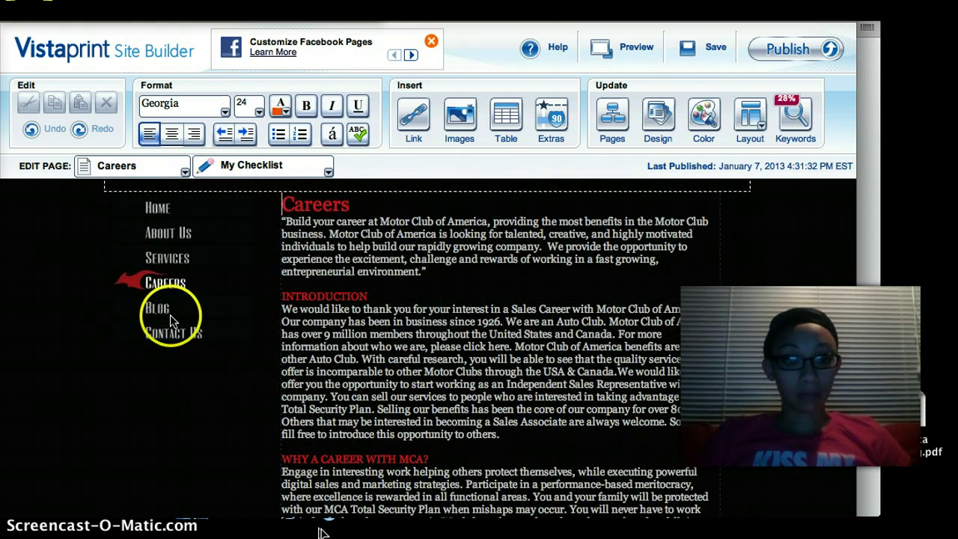
Open the Blog page and view the live My Blog posts in a new tab
click(159, 309)
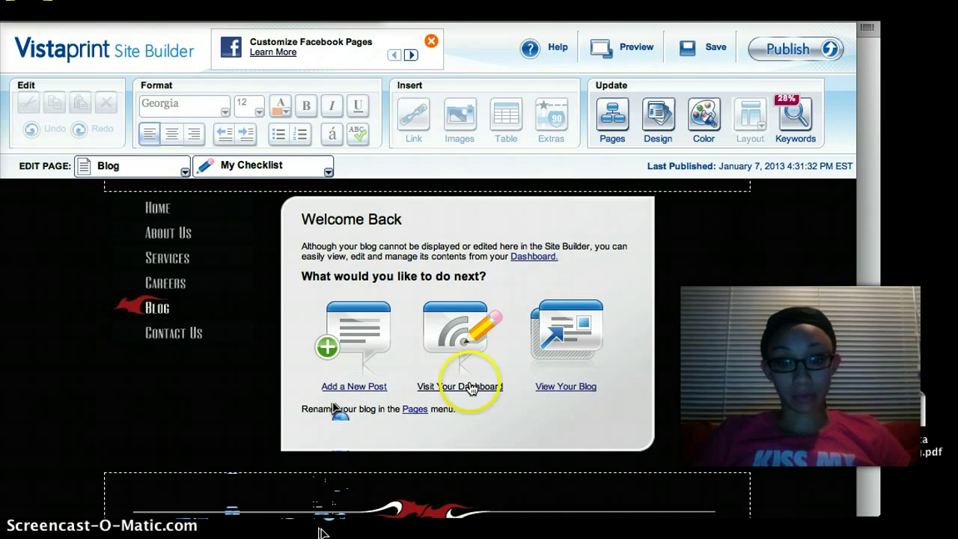
click(551, 389)
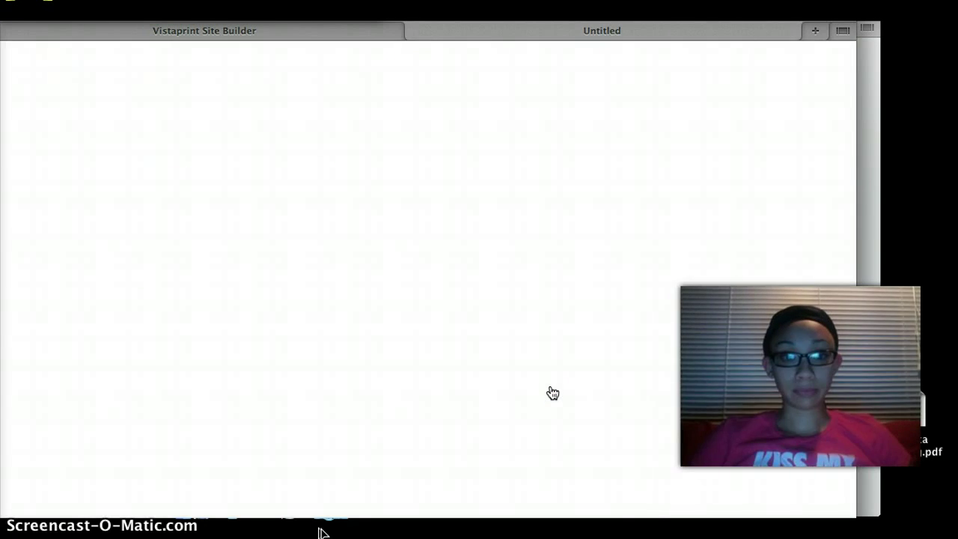
scroll(551, 390, down, 3)
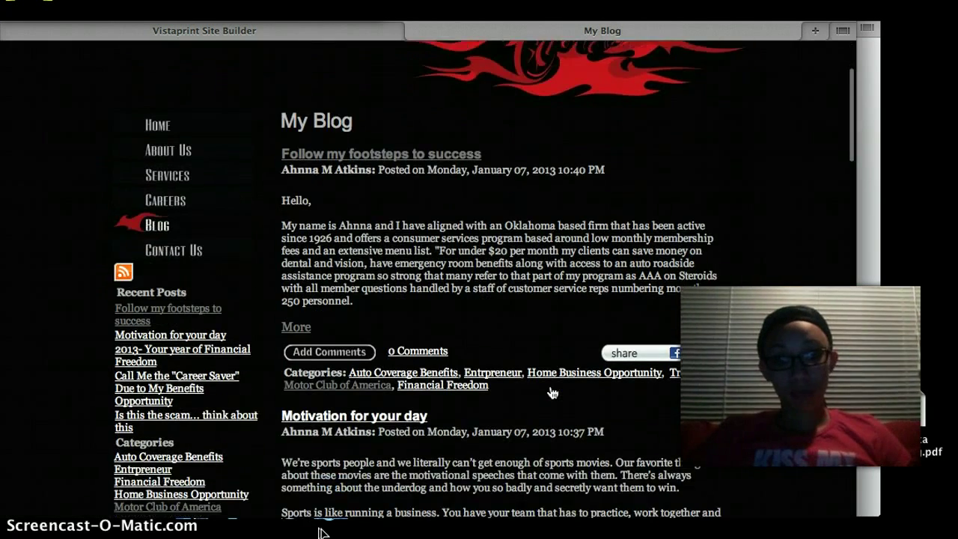
scroll(552, 392, down, 5)
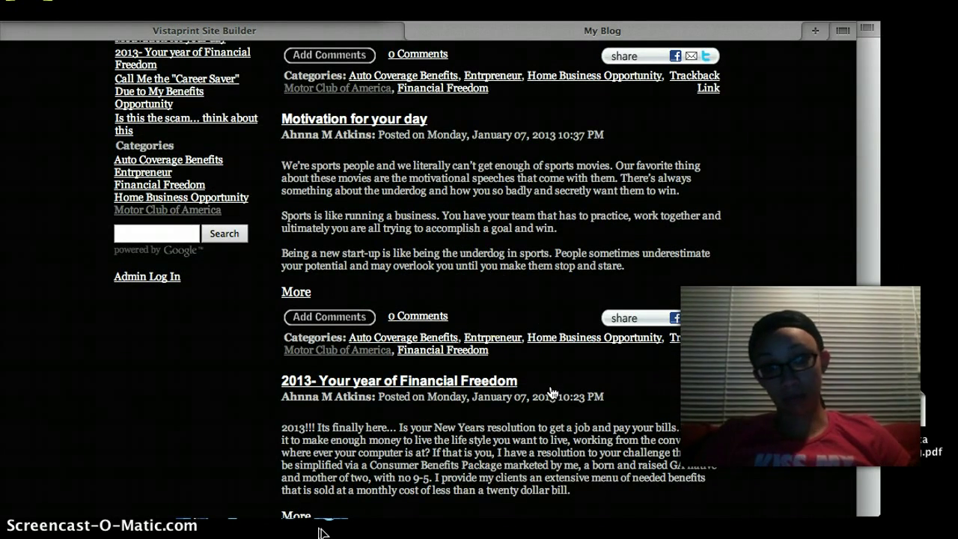
scroll(494, 311, down, 13)
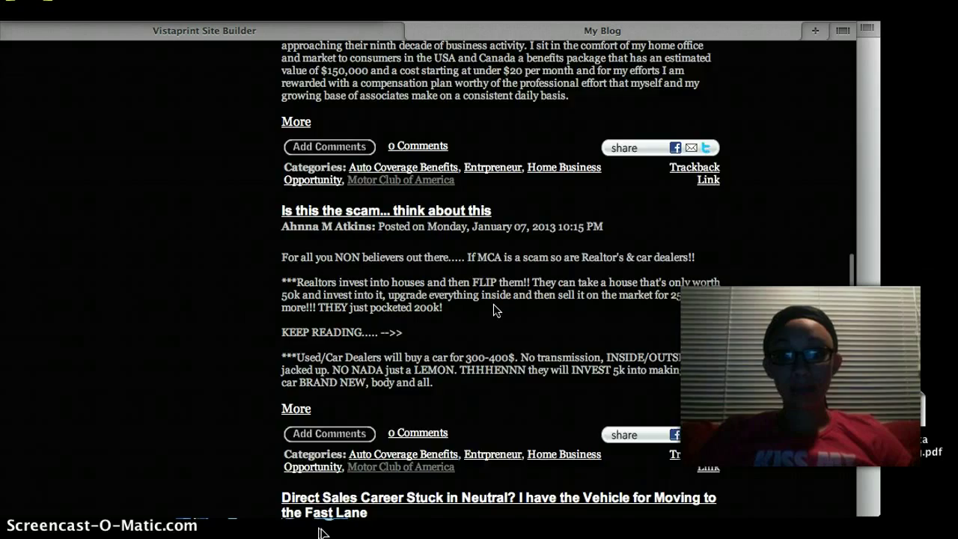
scroll(494, 311, up, 20)
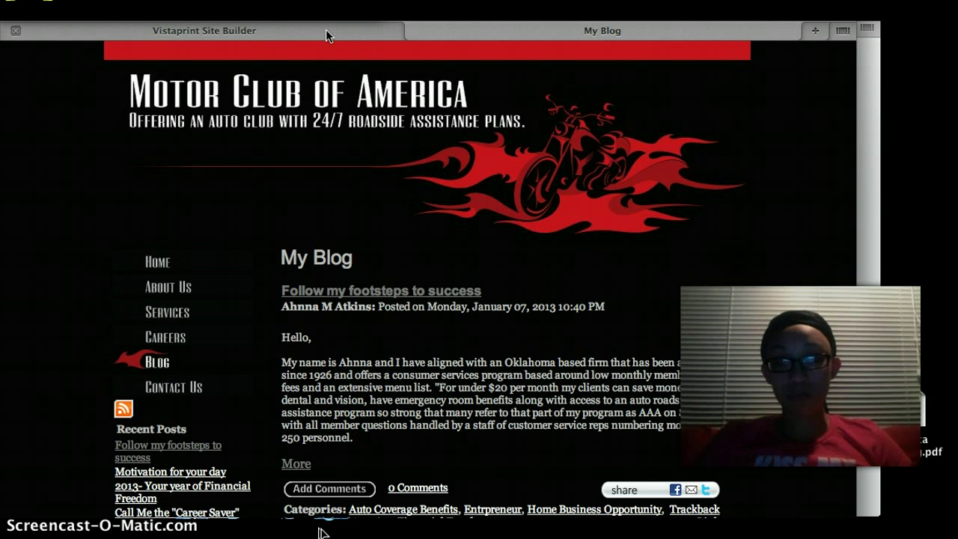
Back in the site editor, open the Contact Us page with its customer-list form
click(326, 30)
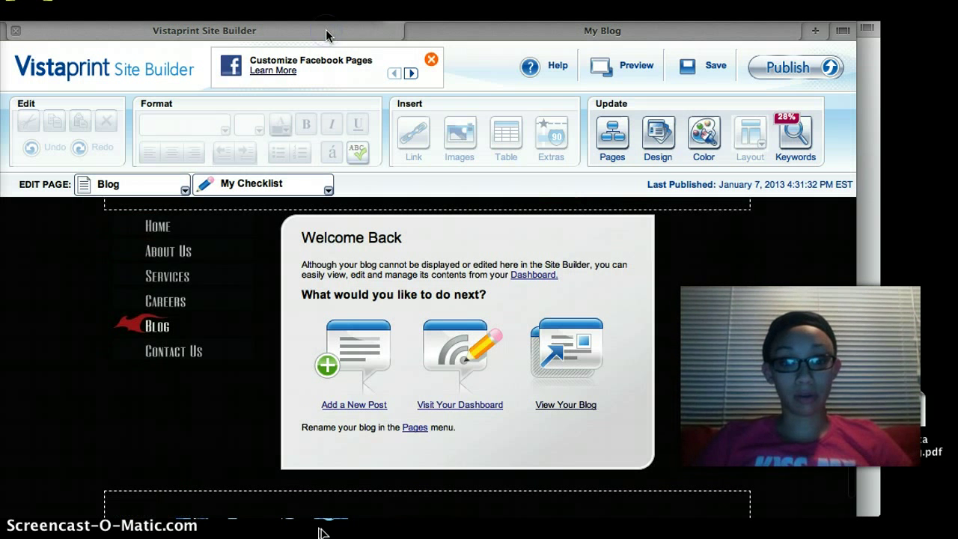
click(195, 364)
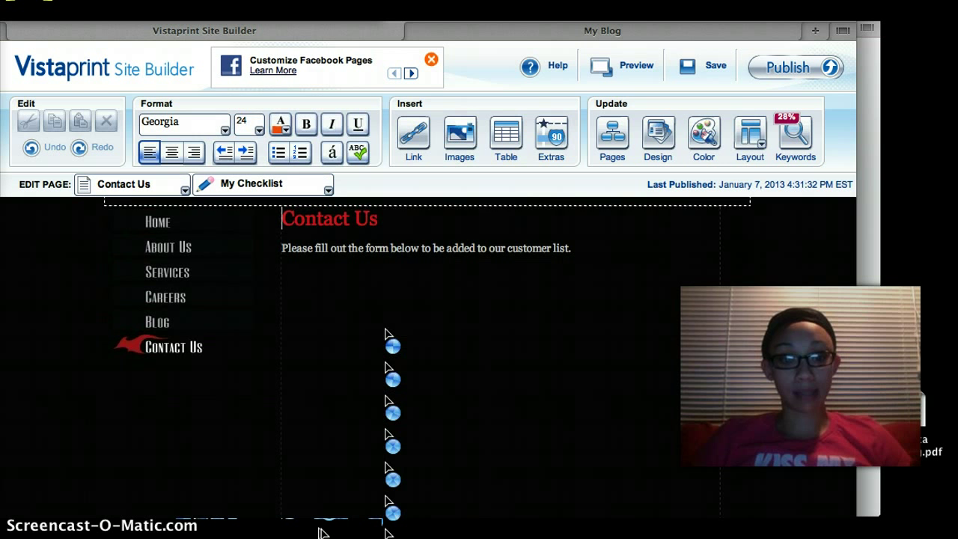
scroll(384, 305, down, 3)
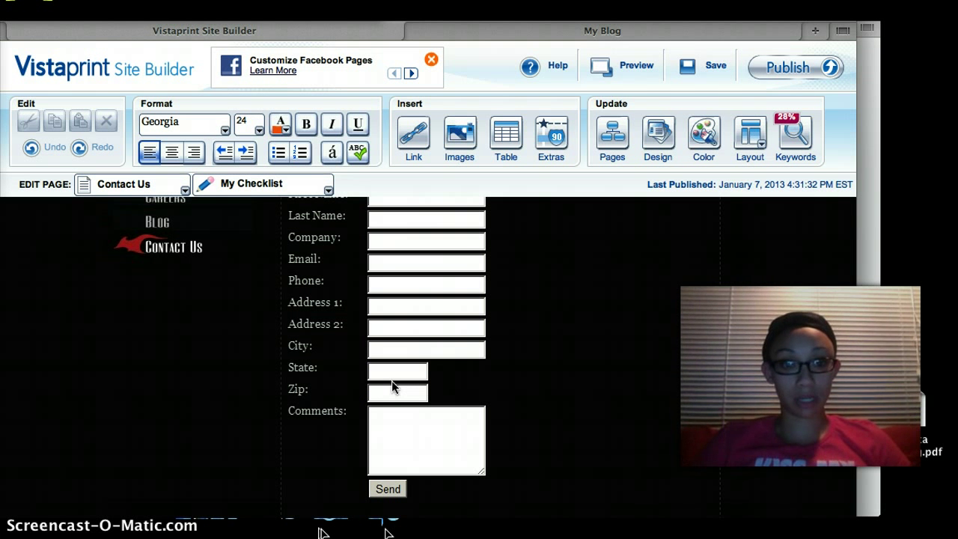
Save the website and dismiss the save confirmation
click(707, 45)
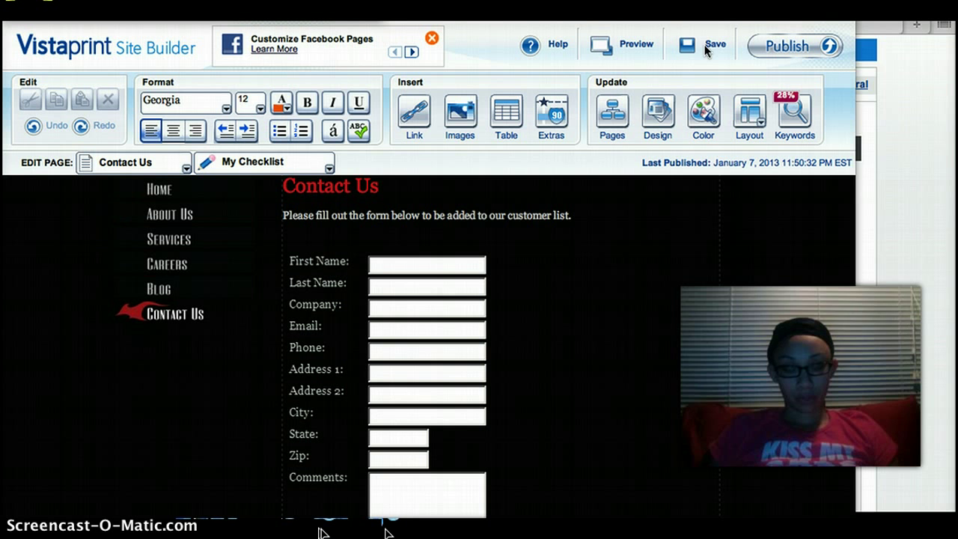
click(708, 46)
click(616, 166)
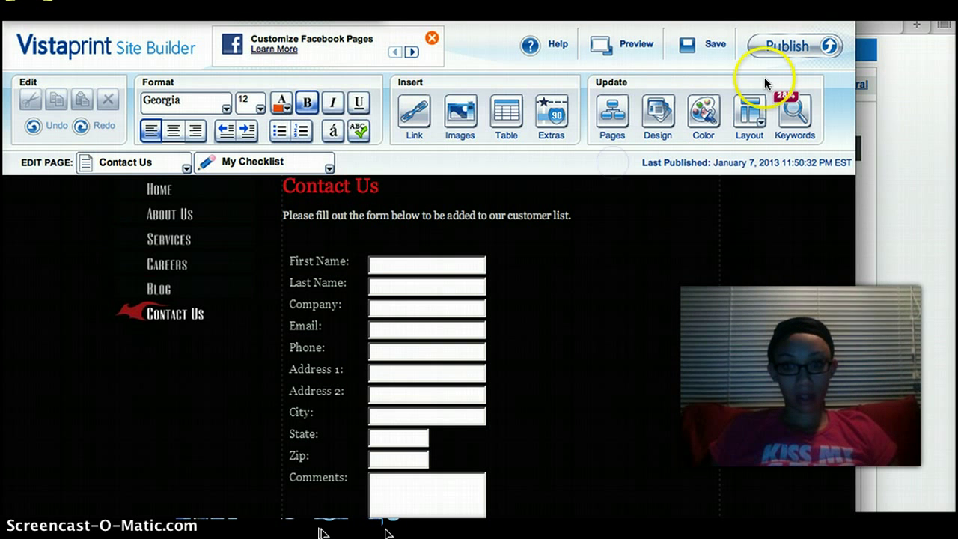
Publish the site, then browse its live Home, About Us and Services pages
click(781, 54)
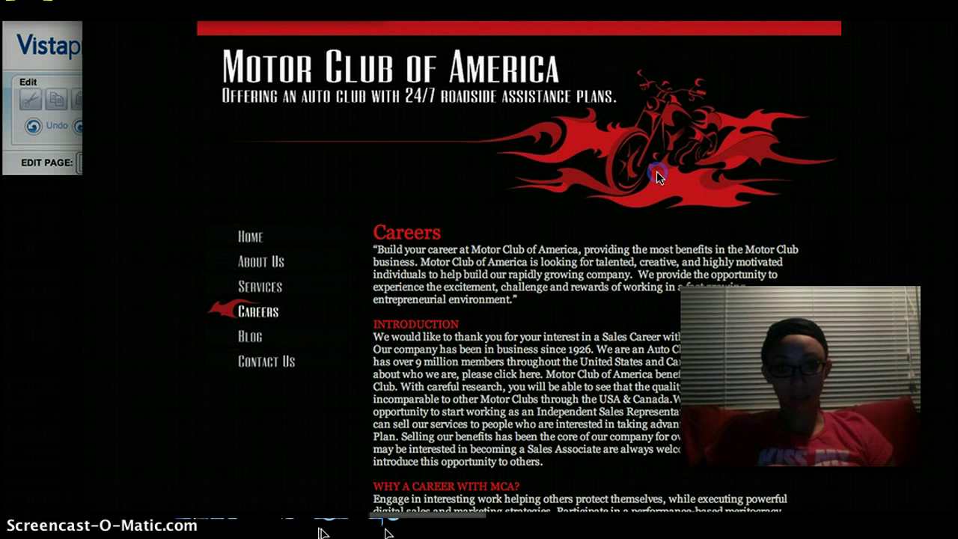
click(266, 239)
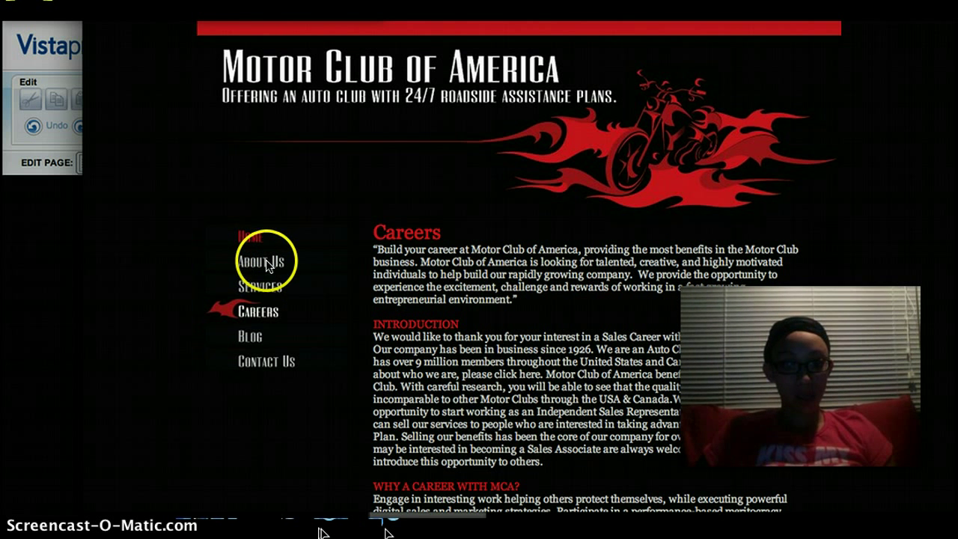
scroll(262, 264, down, 1)
scroll(263, 263, up, 1)
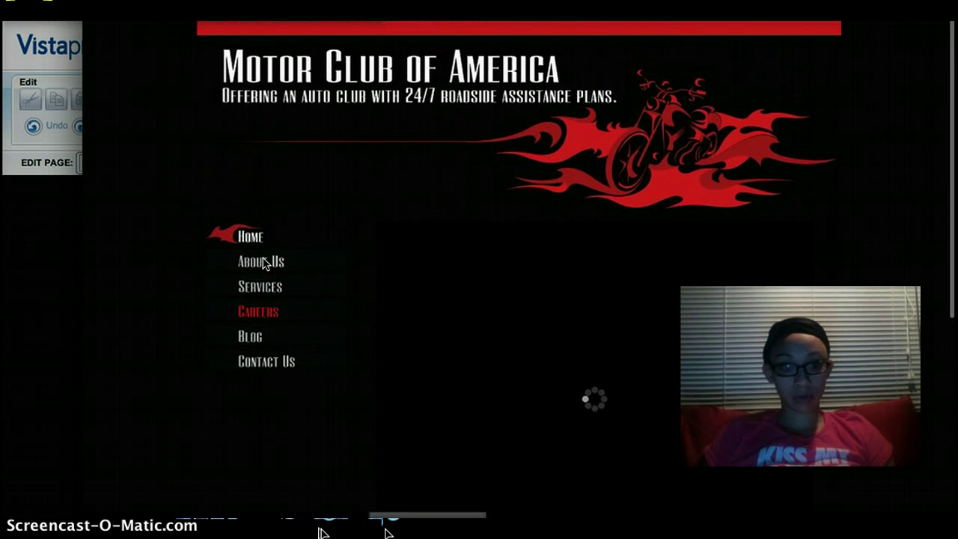
click(265, 260)
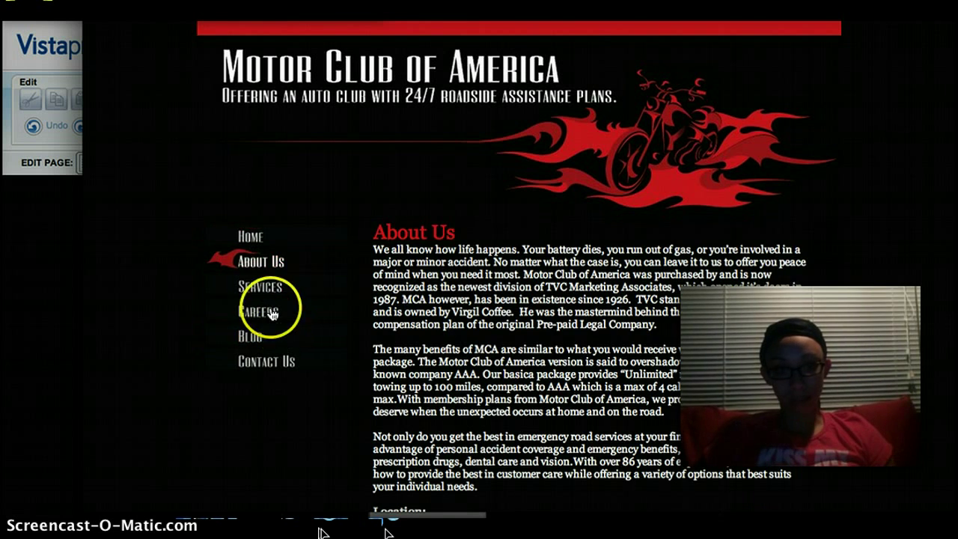
click(261, 292)
scroll(263, 297, down, 5)
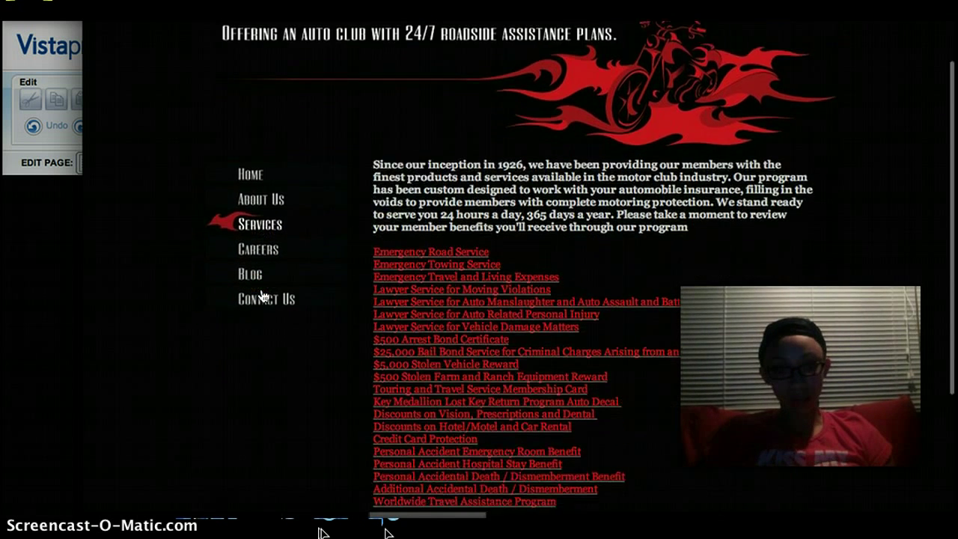